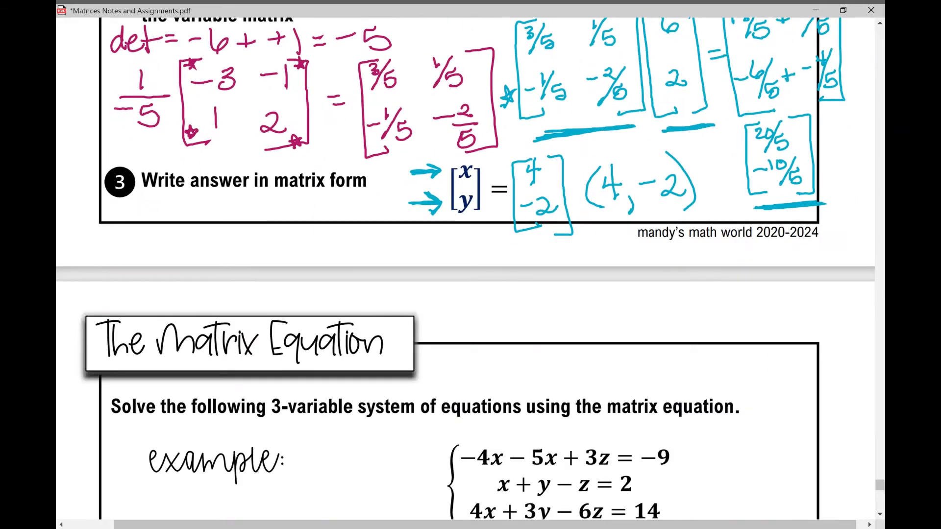
Scroll to The Matrix Equation page showing step 1 with constants −9, 2, 14.
scroll(466, 275, "down", 5)
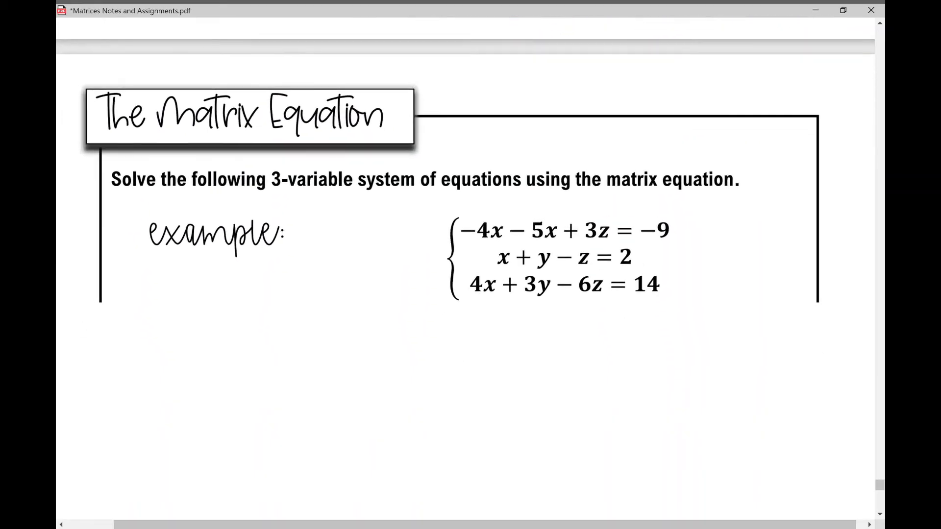
scroll(466, 274, "down", 3)
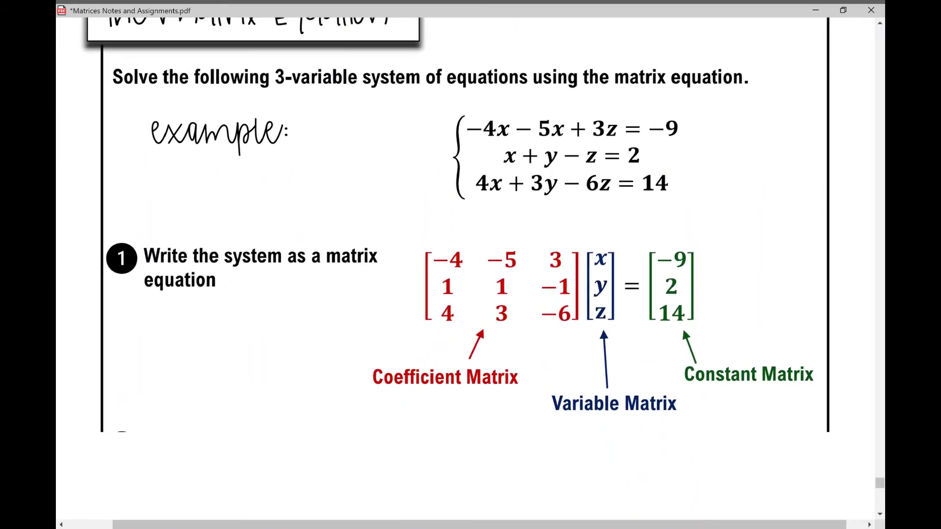
scroll(471, 274, "down", 2)
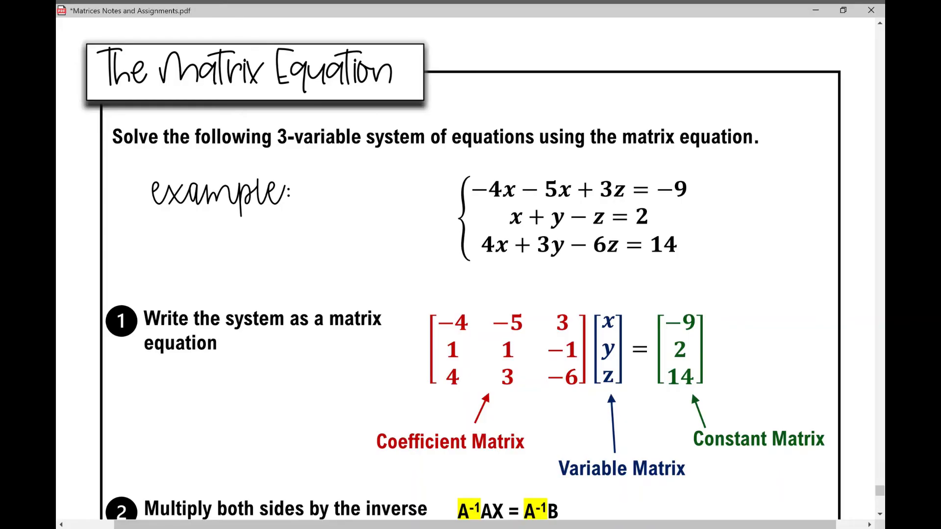
Mark the three equations with blue dashes and draw arrows over the −4x and 5x terms.
left_click_drag(432, 195, 448, 195)
left_click_drag(432, 216, 447, 219)
left_click_drag(433, 239, 449, 242)
left_click_drag(494, 148, 499, 176)
left_click_drag(499, 176, 504, 168)
left_click_drag(555, 150, 556, 169)
left_click_drag(552, 163, 599, 170)
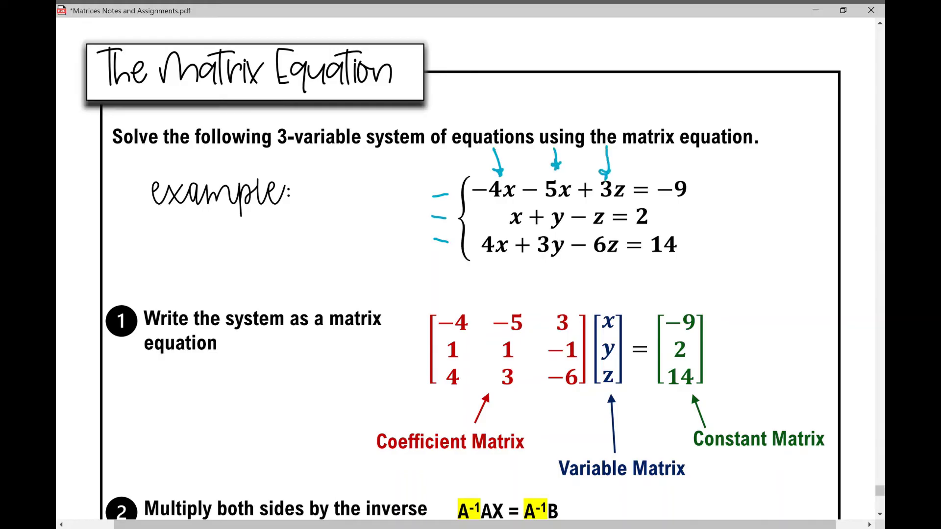
Write a y over the x in 5x and dot the ends of the equations.
mouse_move(559, 182)
left_mouse_down()
mouse_move(567, 208)
mouse_move(569, 195)
left_mouse_up()
scroll(471, 275, "down", 3)
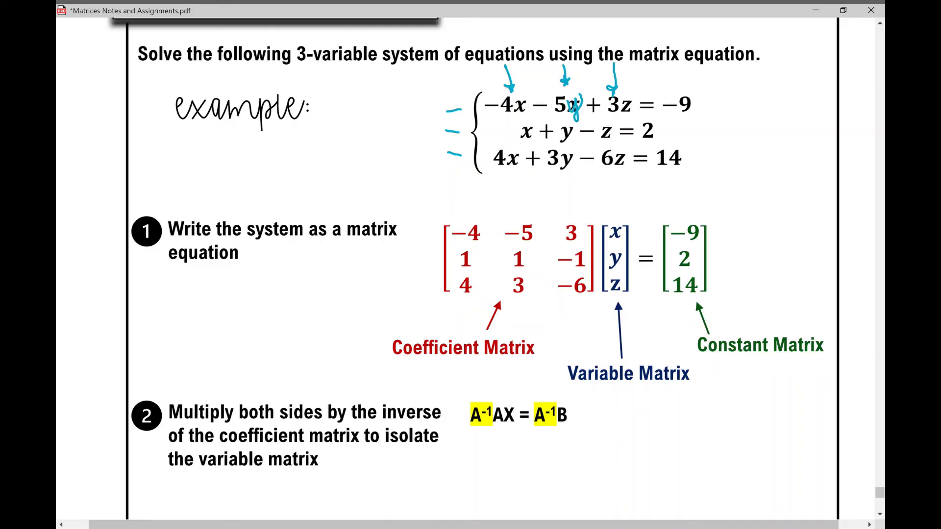
left_click(662, 129)
left_click(701, 158)
scroll(470, 275, "down", 5)
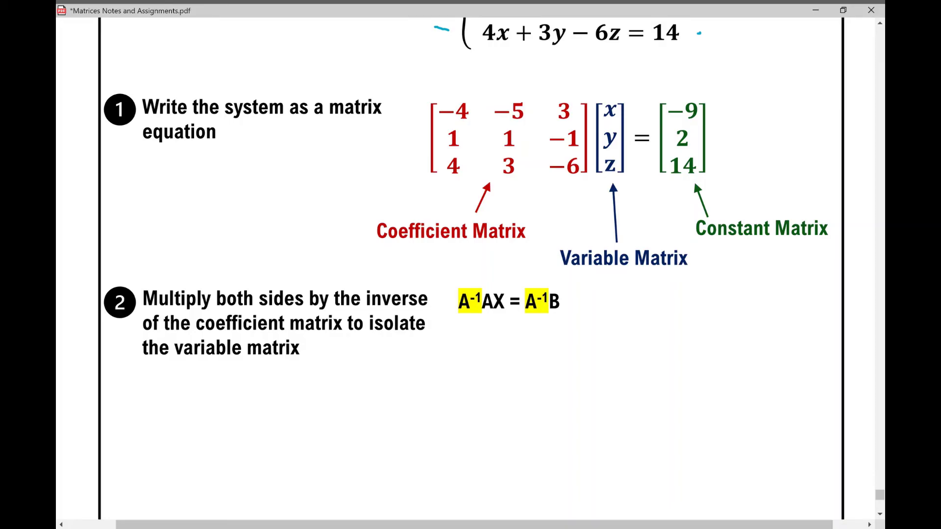
Underline the left and right A⁻¹ in step 2 and handwrite '* Calculator' below it.
left_click_drag(457, 320, 483, 317)
mouse_move(525, 318)
left_mouse_down()
mouse_move(552, 316)
mouse_move(527, 317)
left_mouse_up()
mouse_move(150, 395)
left_mouse_down()
mouse_move(157, 373)
mouse_move(193, 375)
mouse_move(183, 394)
mouse_move(200, 388)
mouse_move(234, 401)
left_mouse_up()
mouse_move(247, 384)
left_mouse_down()
mouse_move(273, 378)
mouse_move(275, 399)
mouse_move(297, 396)
left_mouse_up()
mouse_move(298, 395)
left_mouse_down()
mouse_move(311, 358)
mouse_move(314, 396)
left_mouse_up()
mouse_move(322, 366)
left_mouse_down()
mouse_move(325, 395)
mouse_move(342, 388)
left_mouse_up()
mouse_move(344, 389)
left_mouse_down()
mouse_move(358, 377)
mouse_move(341, 375)
left_mouse_up()
left_click_drag(349, 380, 362, 389)
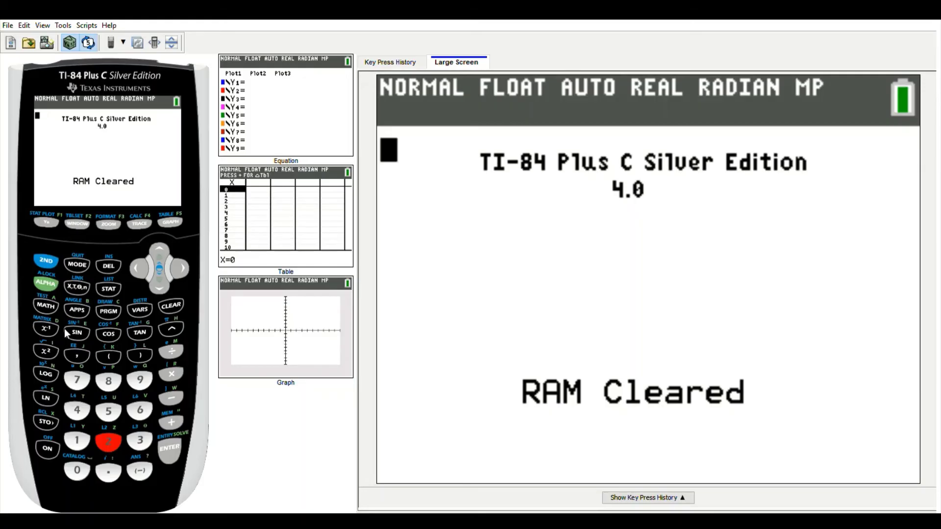
Open matrix [A] from the MATRIX EDIT menu and set its size to 3×3.
left_click(45, 262)
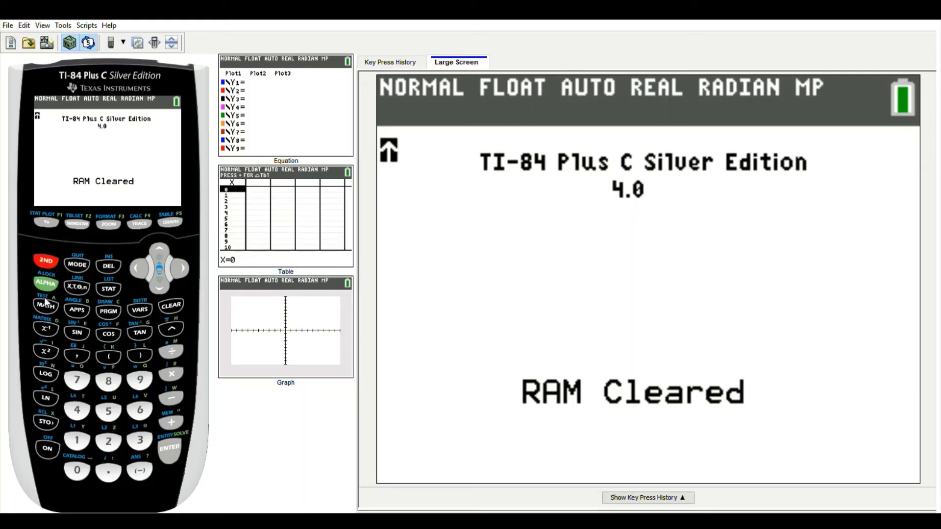
left_click(45, 331)
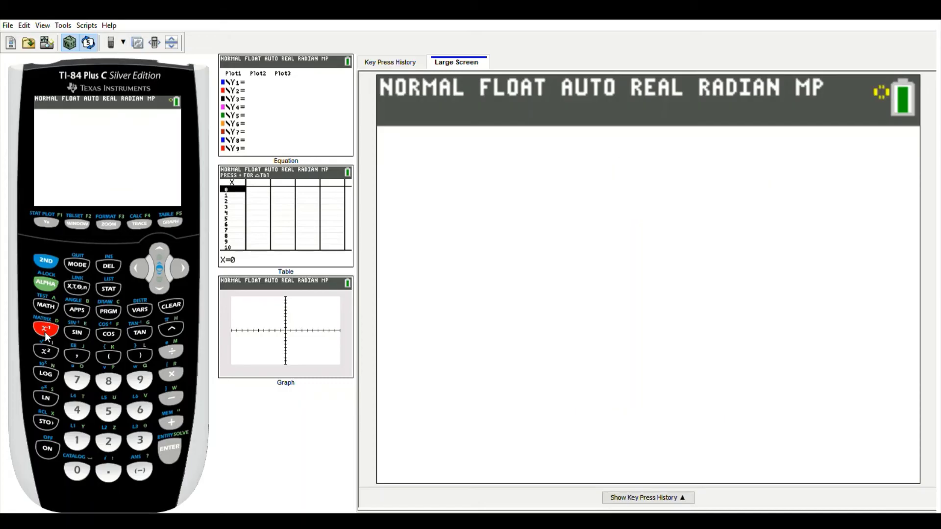
left_click(185, 270)
left_click(185, 270)
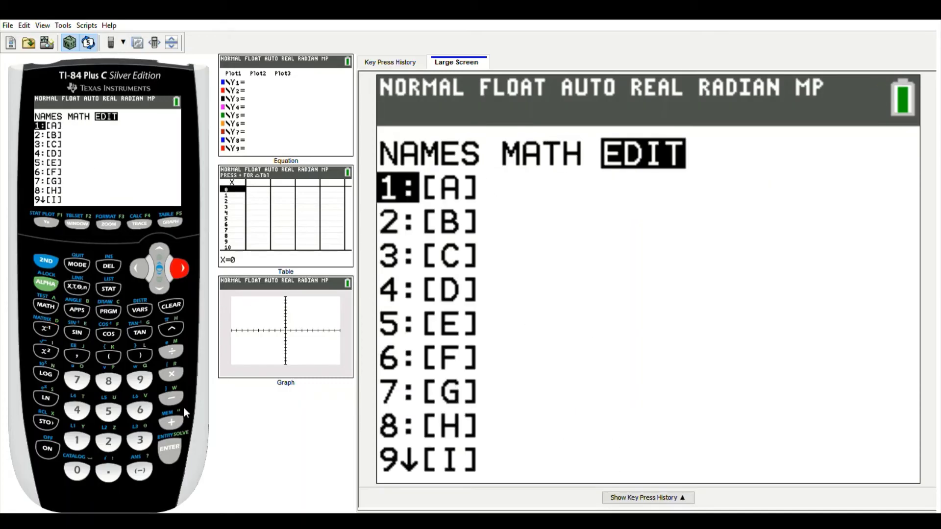
left_click(169, 458)
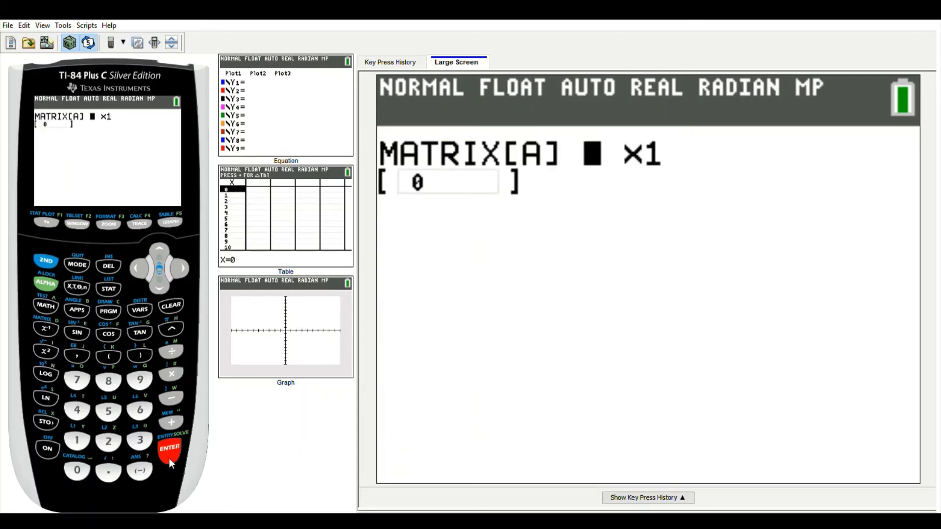
left_click(140, 440)
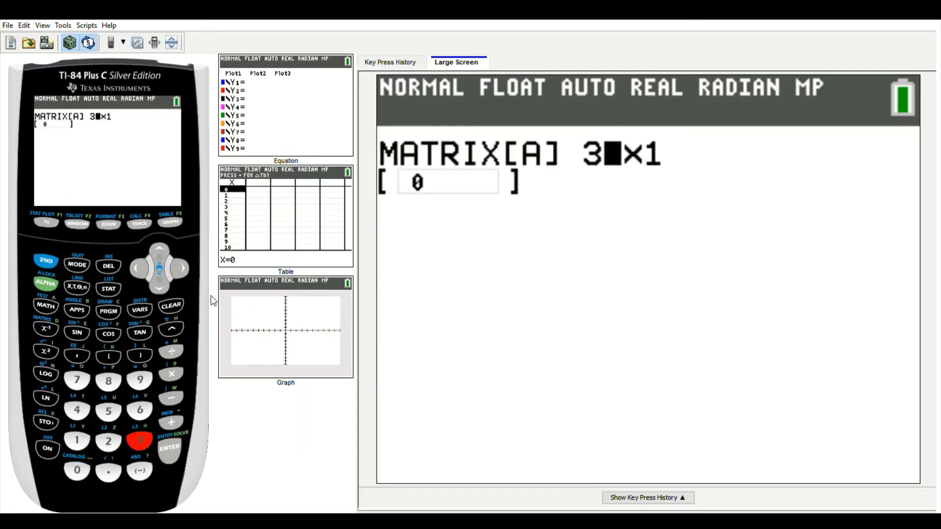
left_click(184, 269)
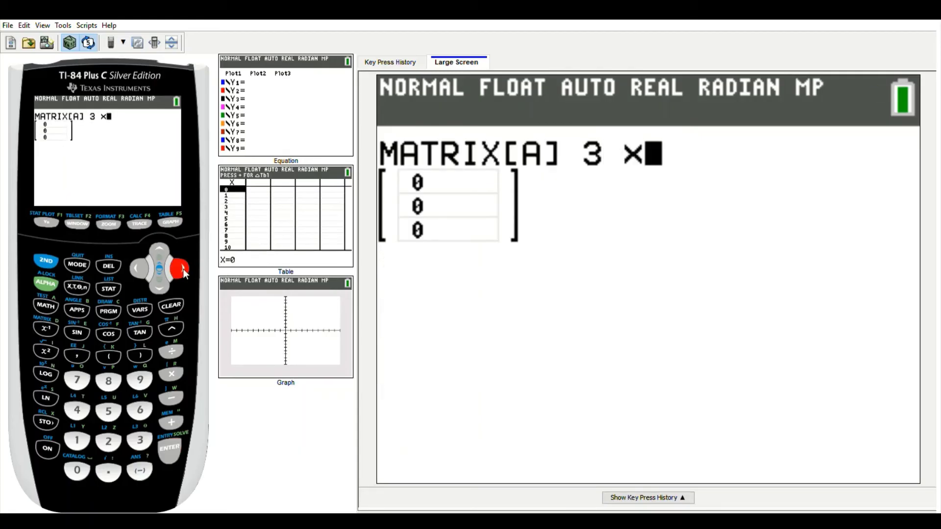
left_click(140, 441)
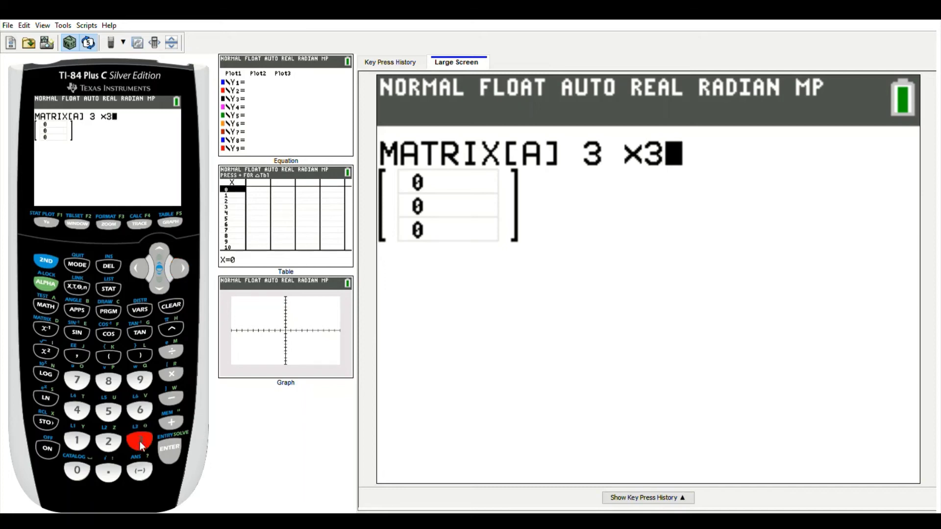
left_click(169, 451)
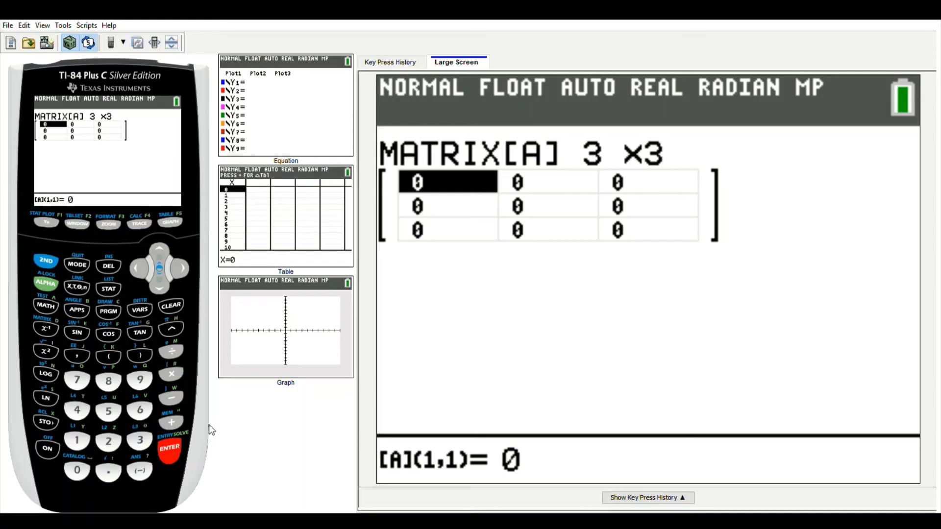
Enter the first row of [A] as −4, −5, 3.
left_click(140, 471)
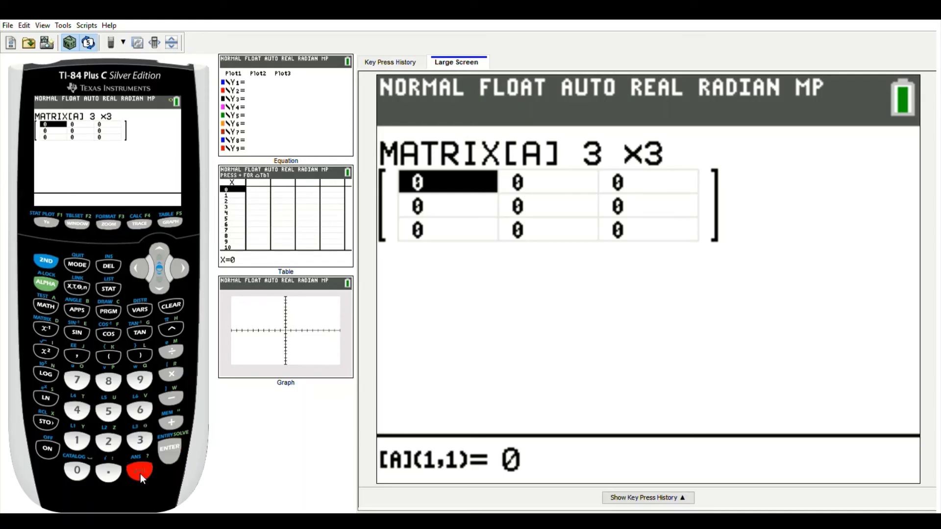
left_click(77, 411)
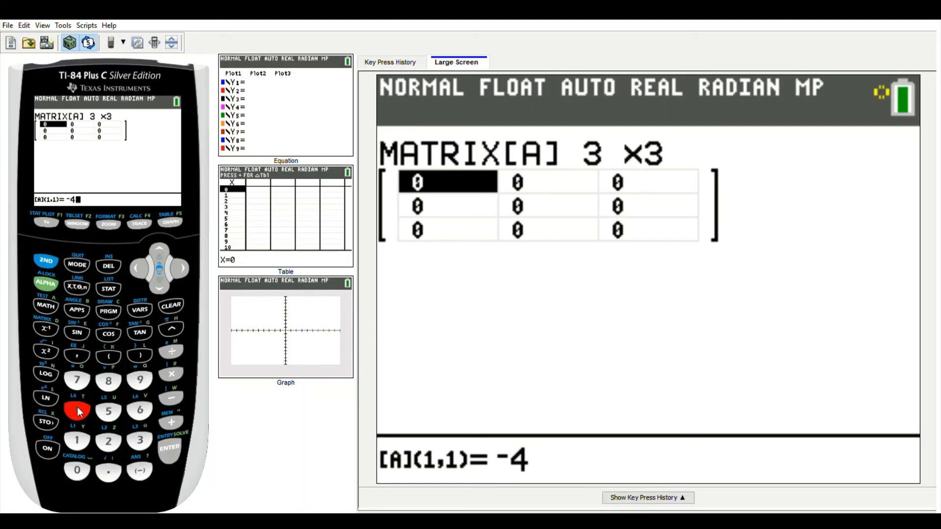
left_click(167, 463)
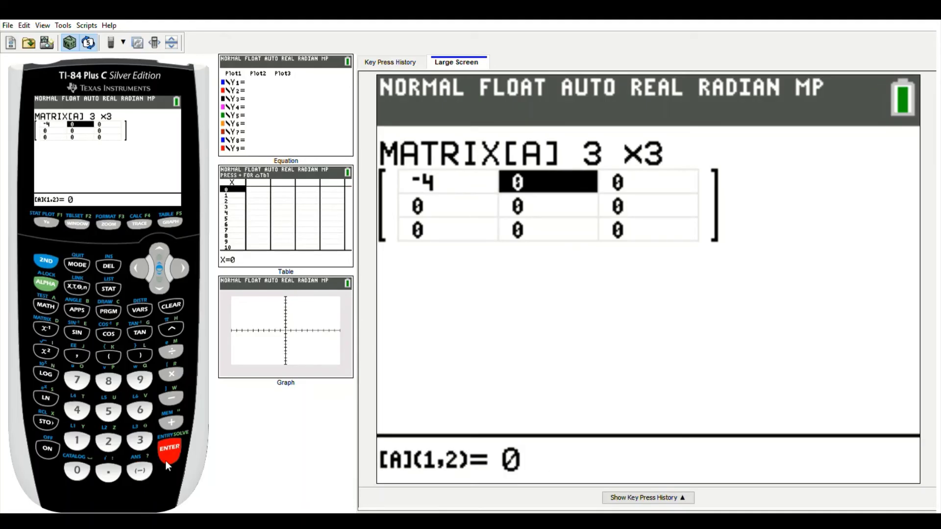
left_click(136, 474)
left_click(108, 411)
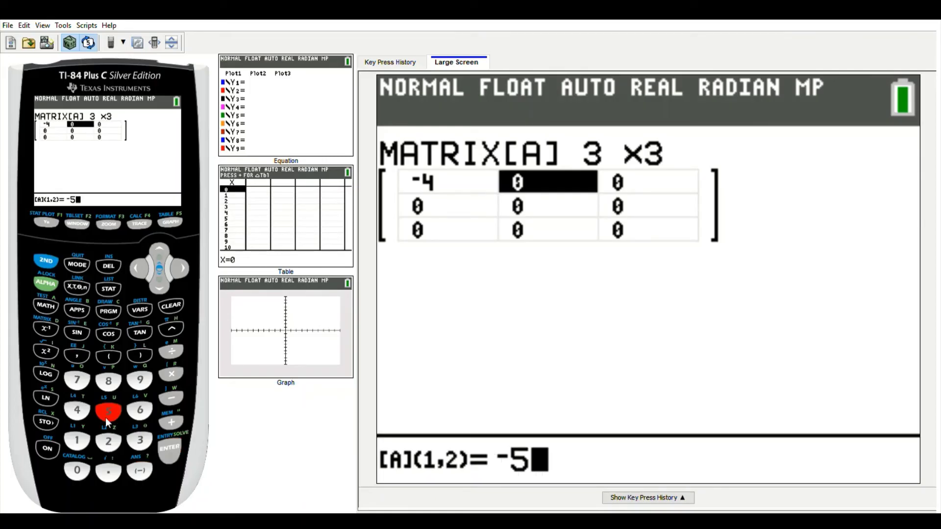
left_click(162, 452)
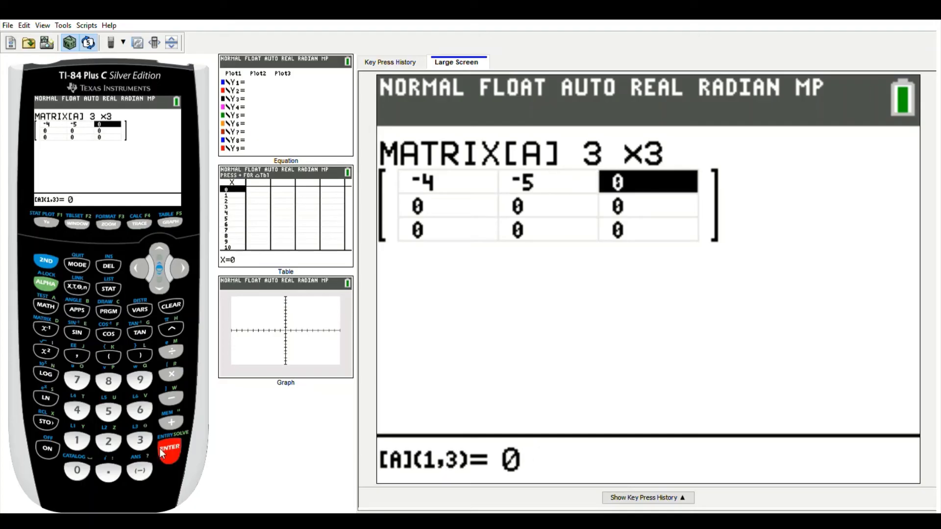
type("3")
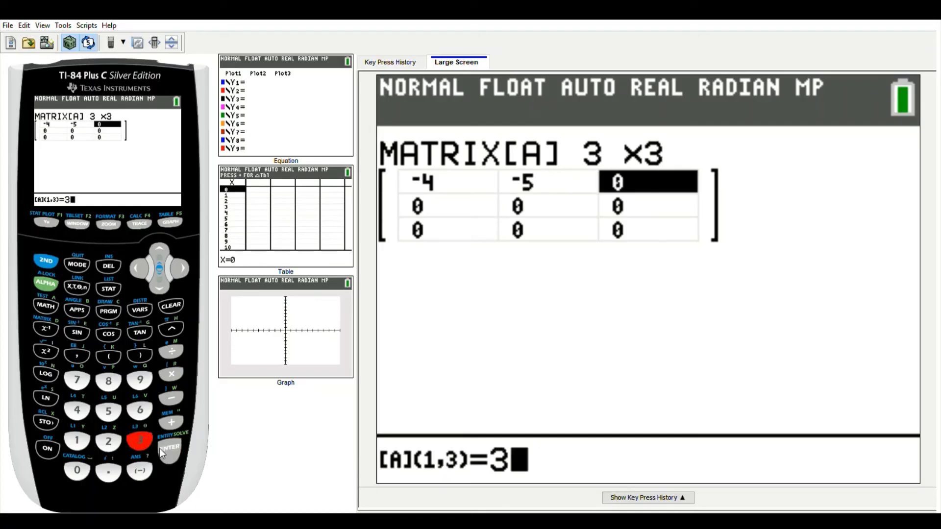
left_click(160, 448)
Enter the second row of [A] as 1, 1, −1.
type("1")
left_click(161, 452)
type("1")
left_click(162, 452)
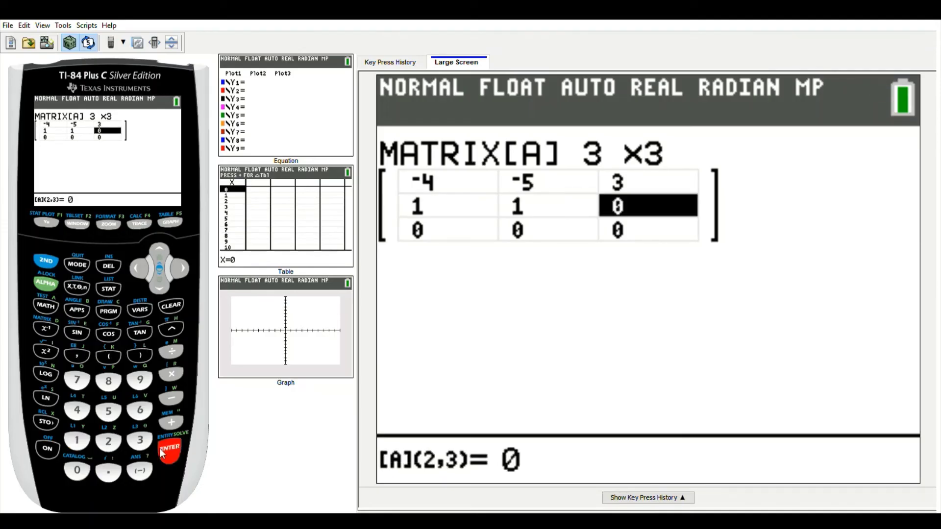
left_click(140, 471)
type("1")
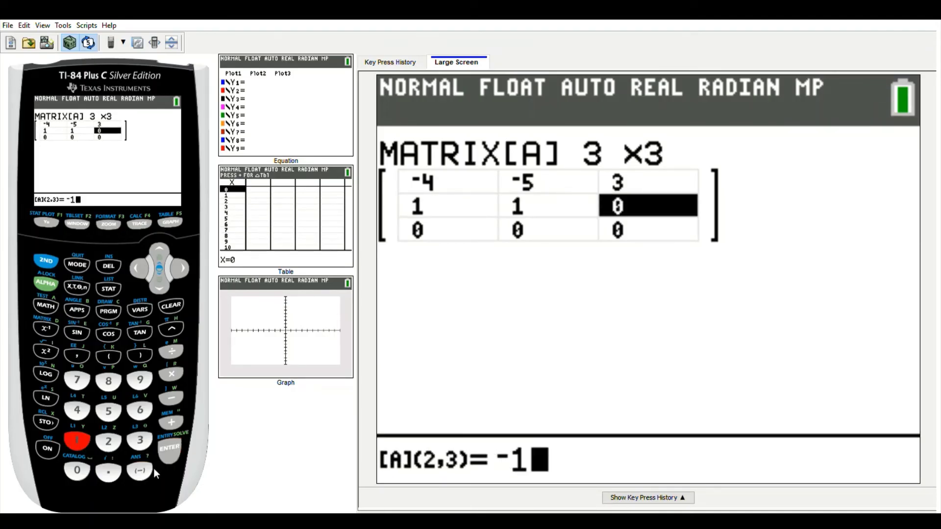
left_click(170, 455)
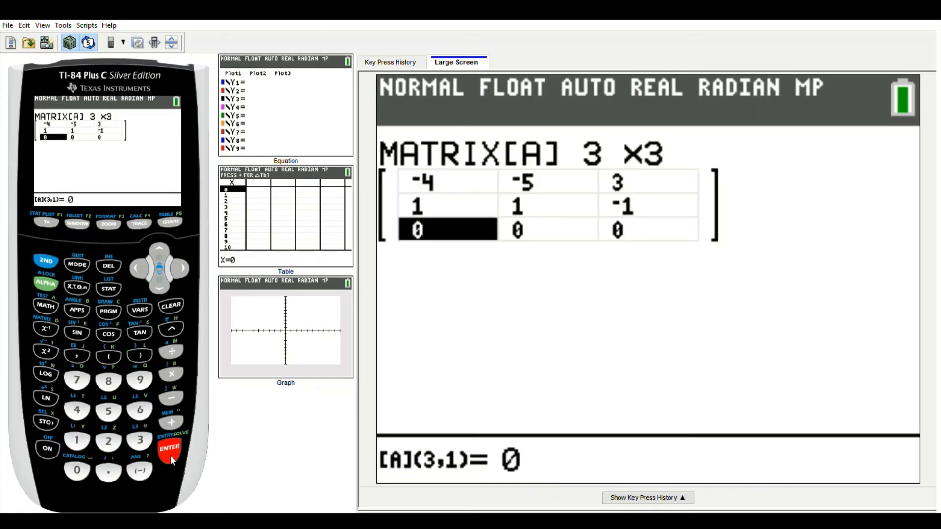
Enter the third row of [A] as 4, 3, −6.
type("4")
left_click(170, 455)
type("3")
left_click(170, 455)
left_click(146, 473)
left_click(141, 413)
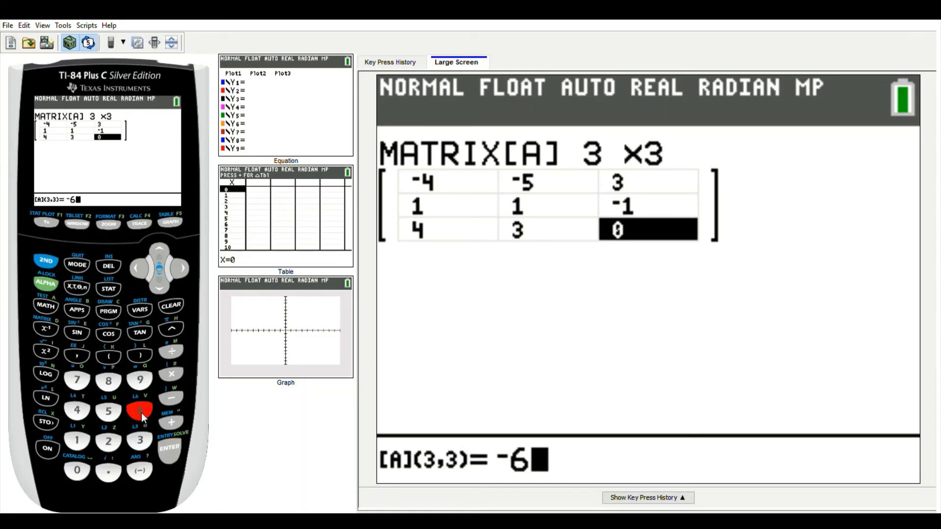
left_click(164, 450)
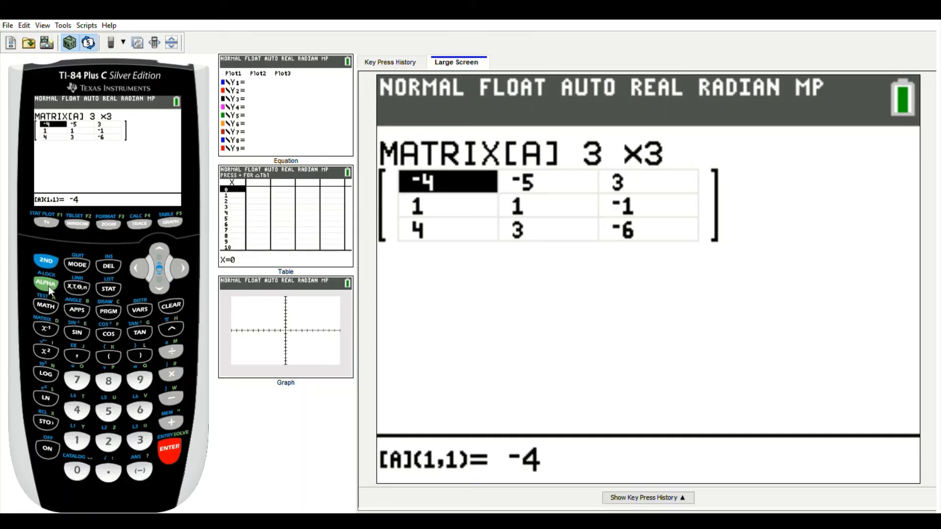
left_click(47, 260)
Return to the home screen, then open matrix [B] in the editor and size it 3×1.
left_click(71, 267)
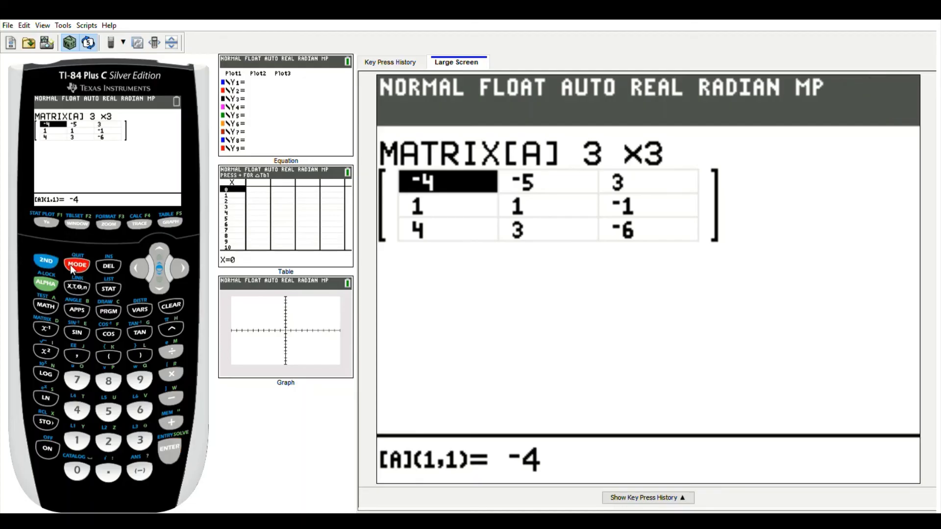
left_click(45, 262)
left_click(46, 326)
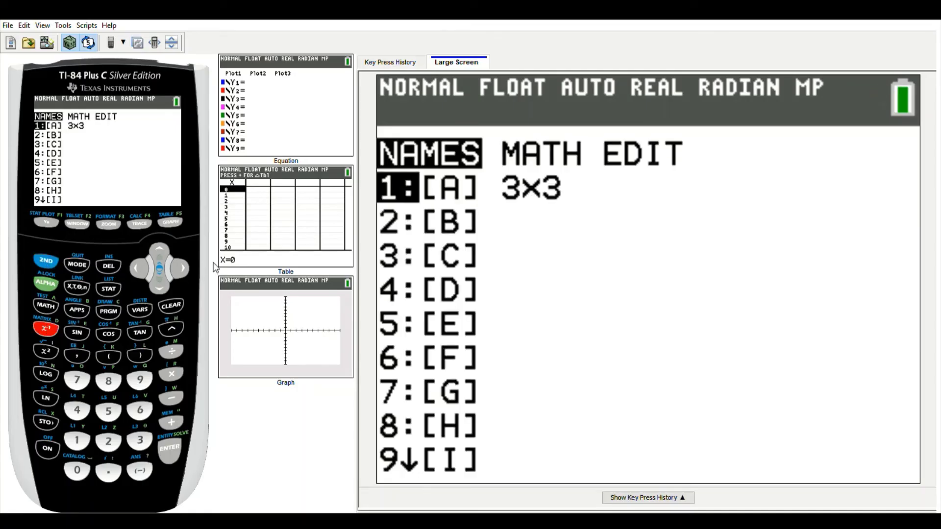
left_click(181, 269)
left_click(181, 270)
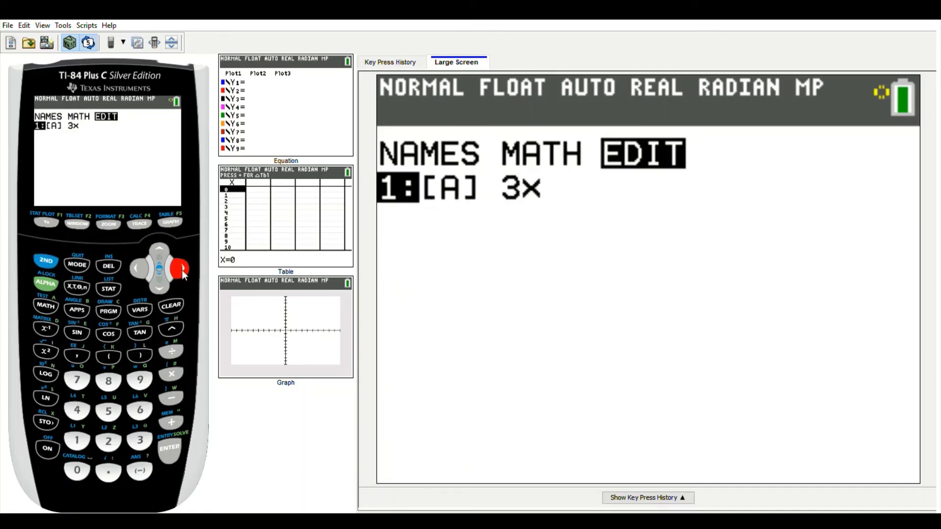
left_click(156, 289)
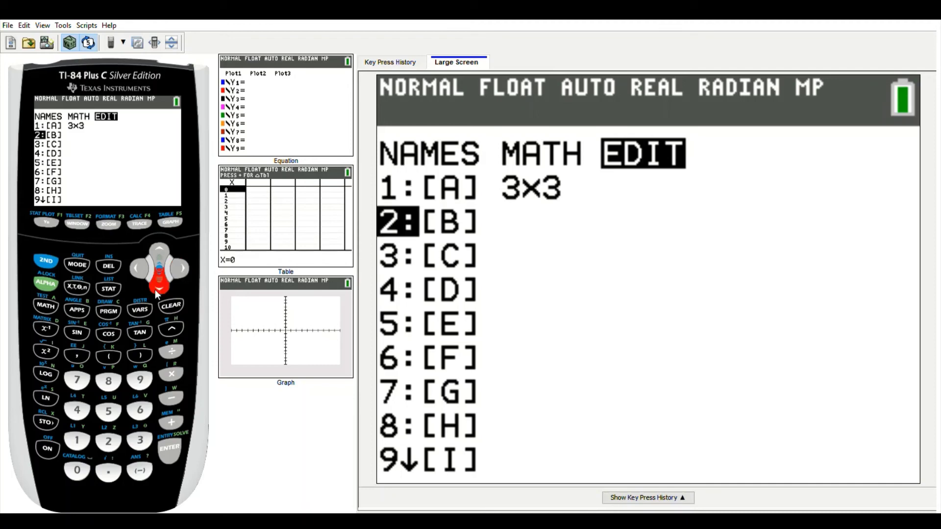
left_click(164, 451)
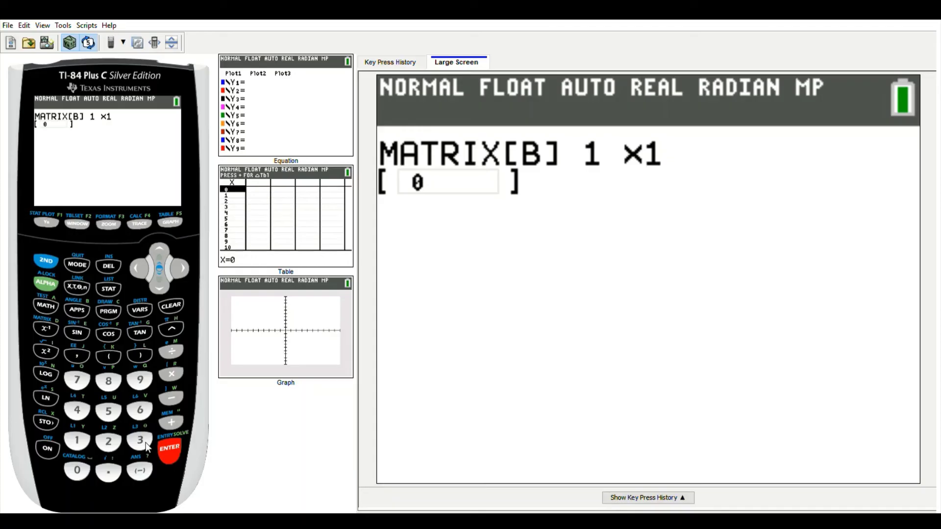
left_click(145, 443)
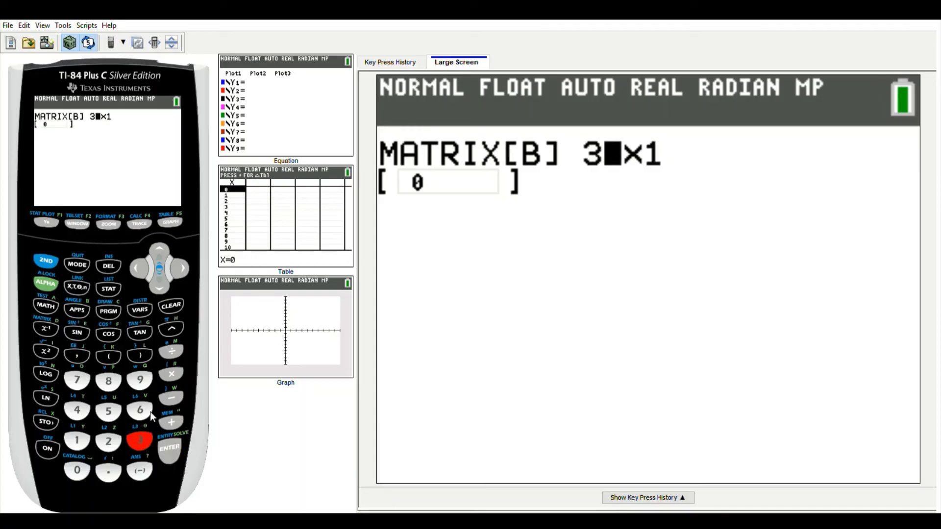
left_click(175, 451)
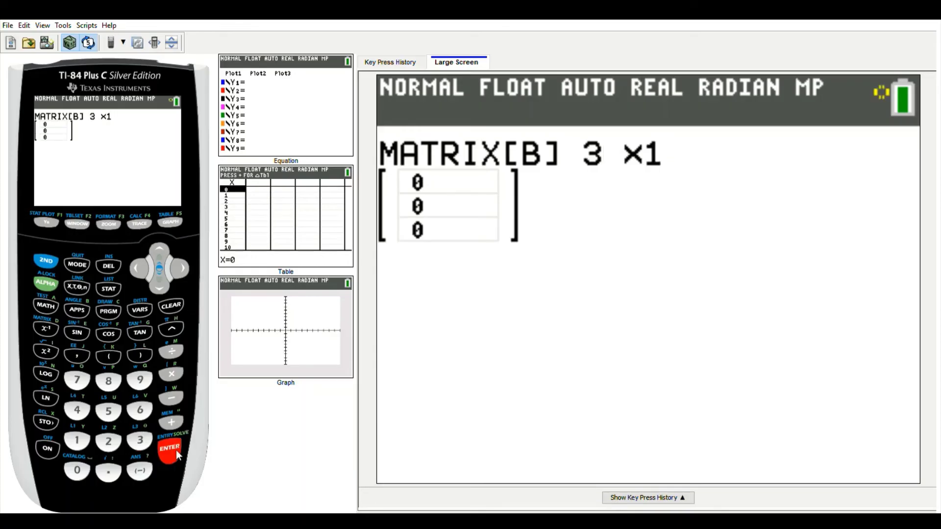
left_click(175, 450)
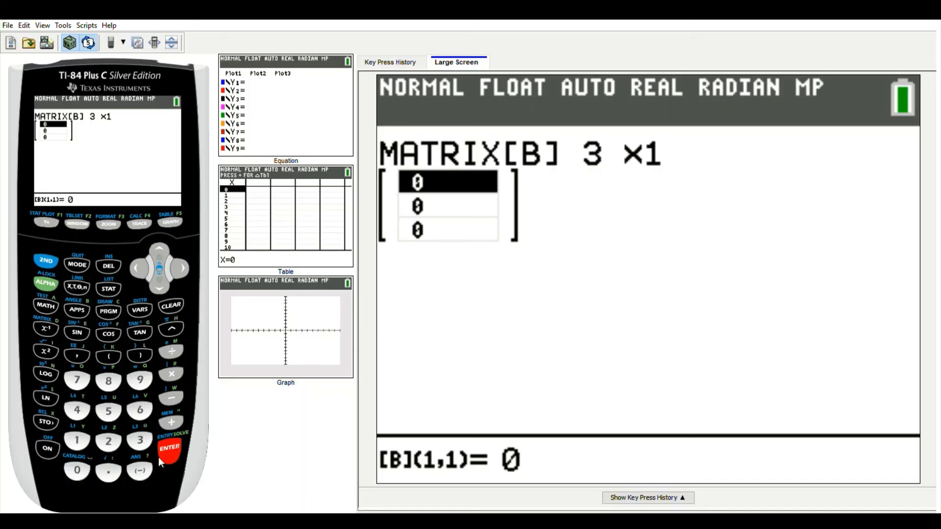
Enter −9, 2, 14 into [B] and quit to the home screen.
left_click(146, 472)
left_click(145, 381)
left_click(169, 451)
type("2")
left_click(169, 451)
type("14")
left_click(169, 451)
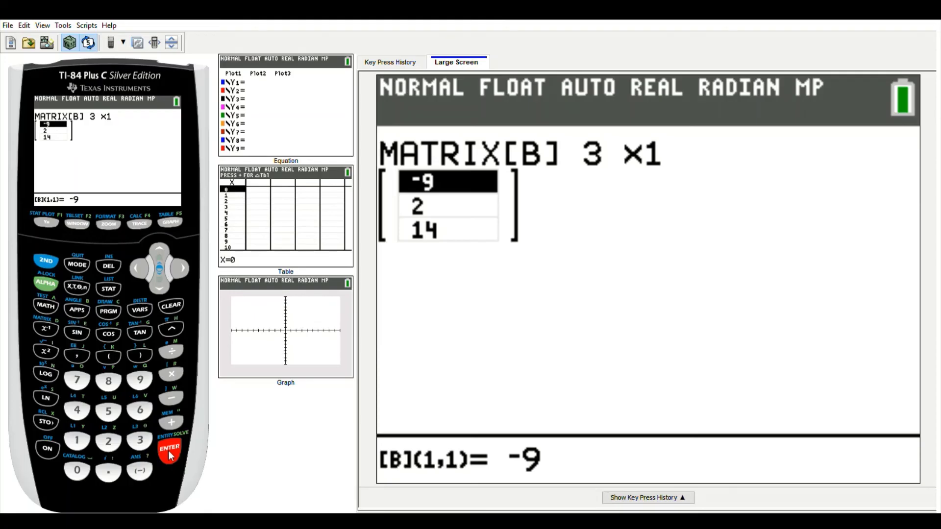
left_click(43, 262)
left_click(75, 267)
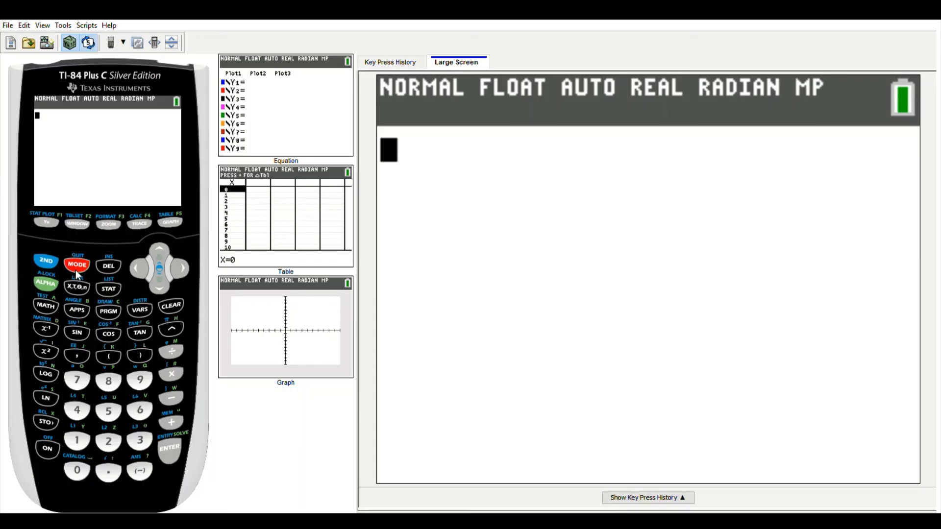
Build [A]⁻¹[B] from the matrix menu and evaluate it to −13, 8, −7.
left_click(48, 263)
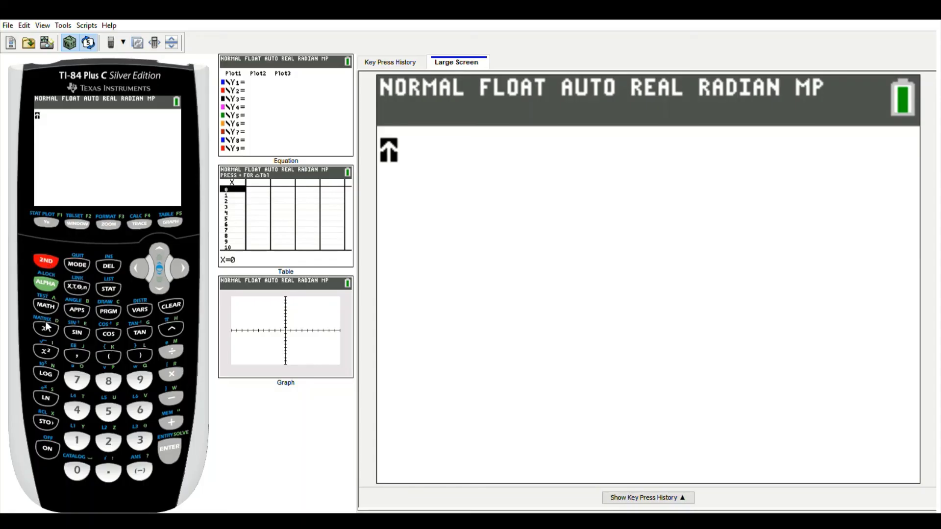
left_click(46, 328)
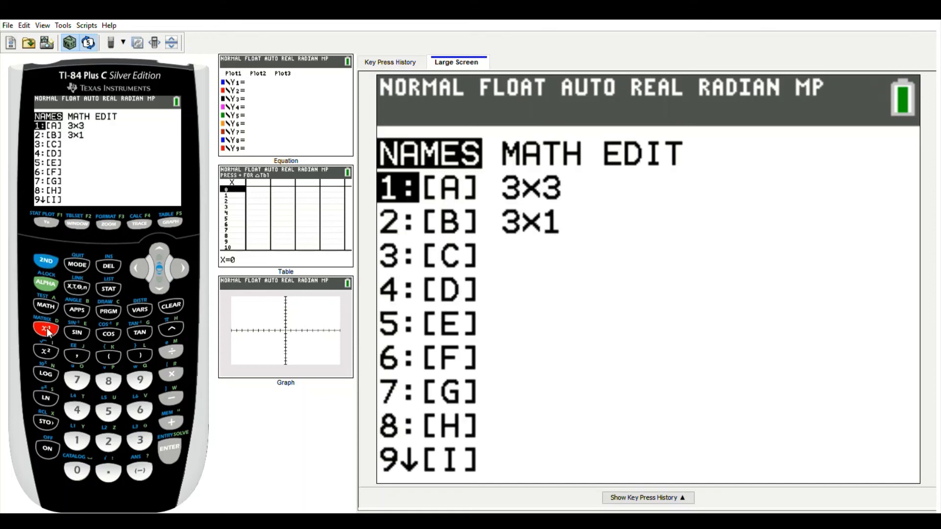
left_click(168, 454)
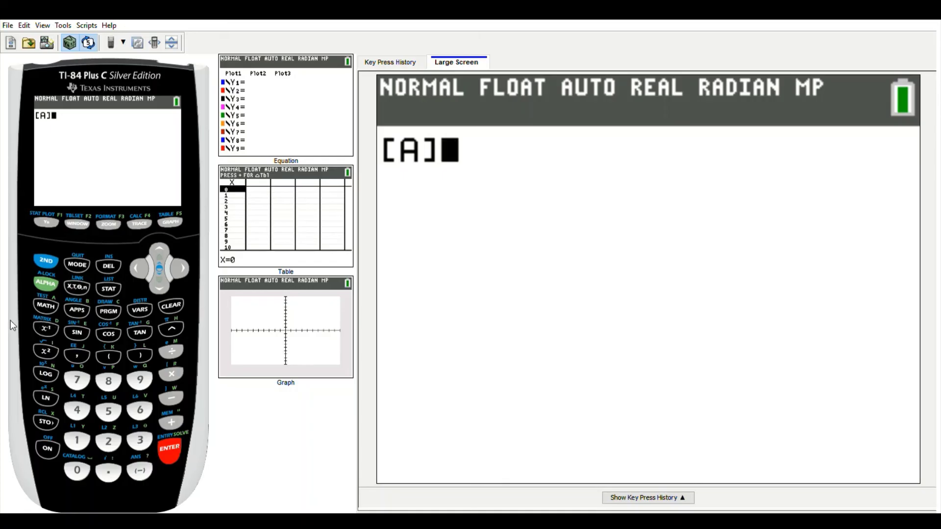
left_click(46, 331)
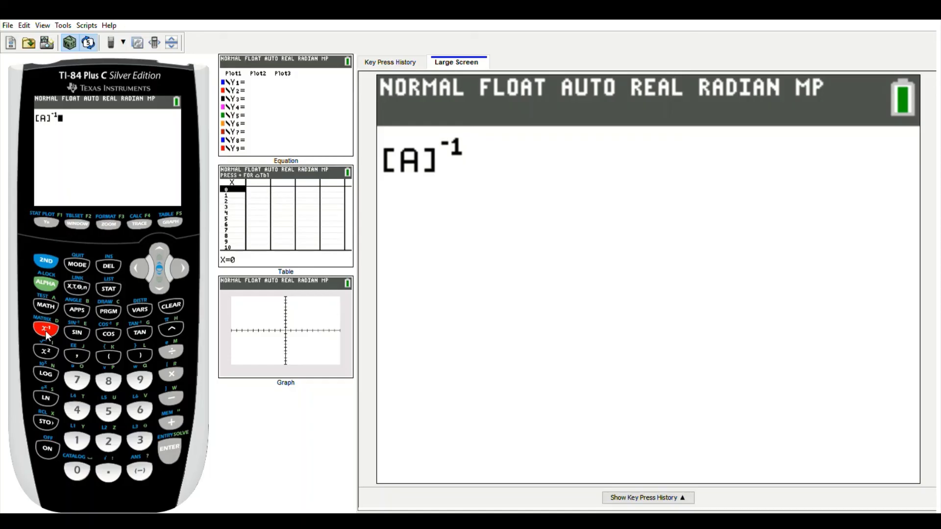
left_click(46, 263)
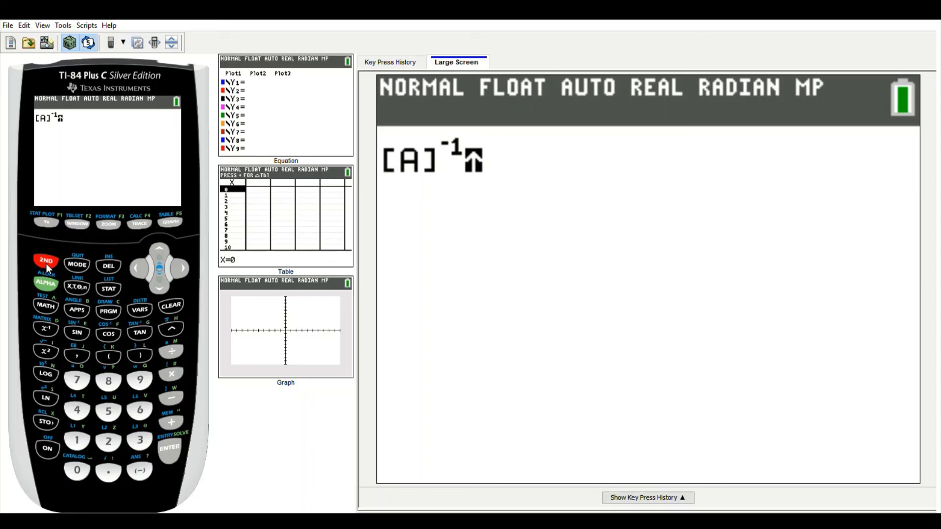
left_click(46, 328)
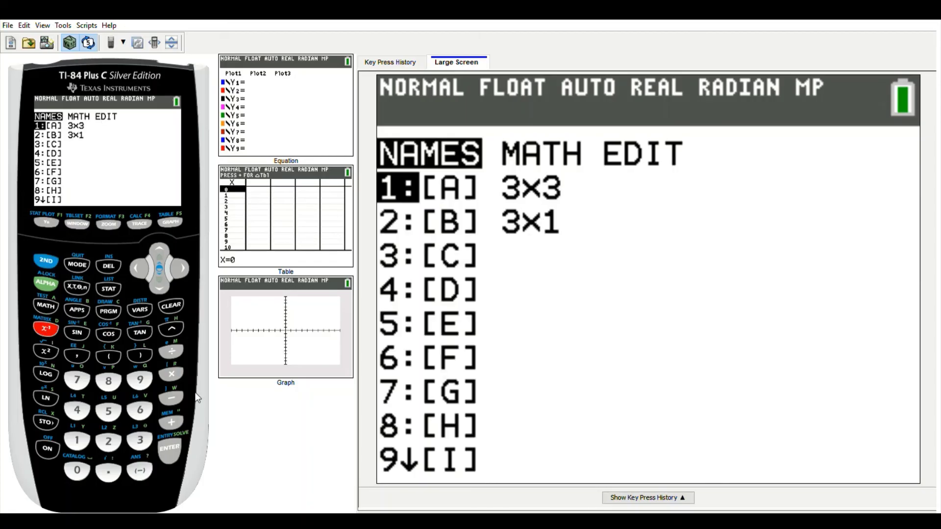
left_click(159, 289)
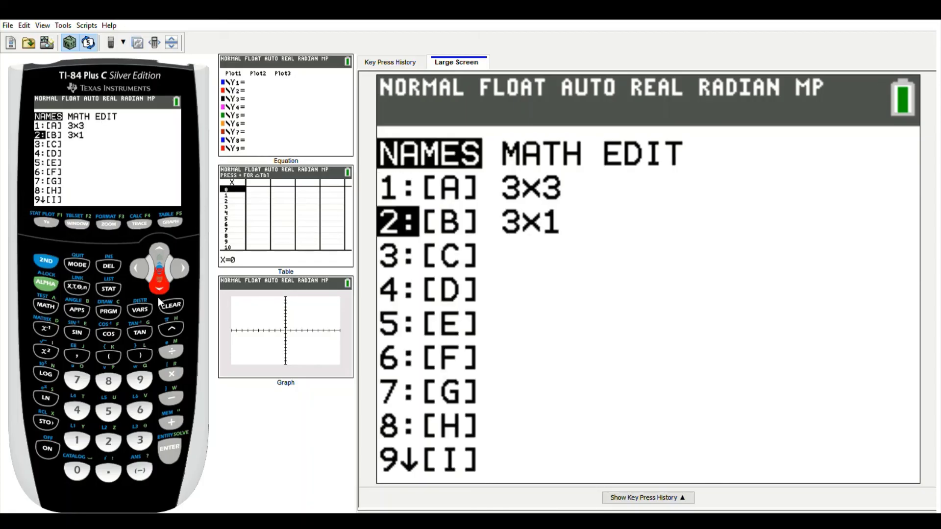
left_click(170, 450)
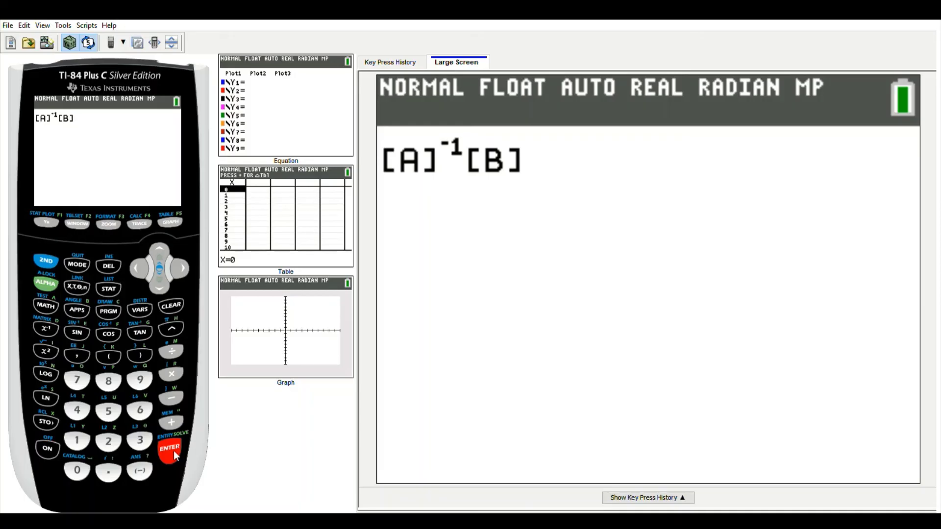
left_click(174, 451)
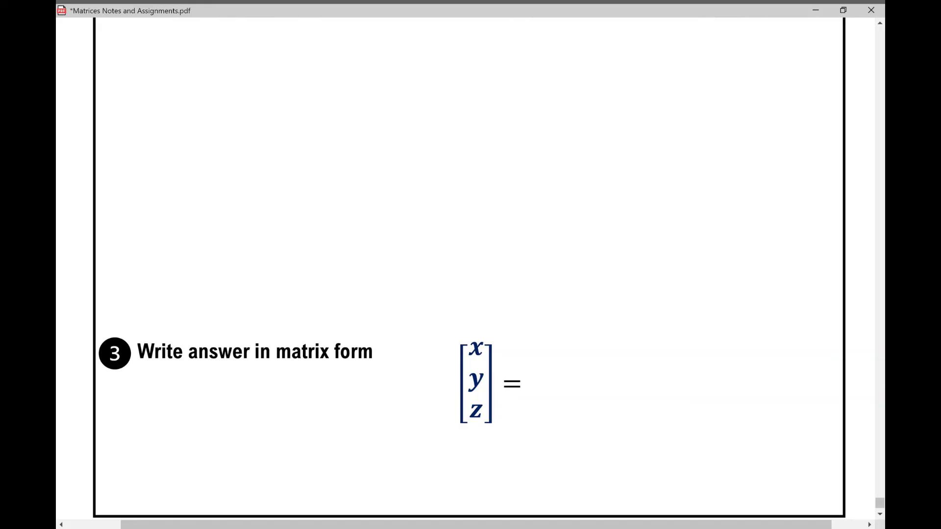
Handwrite a bracketed answer column −13, 8, −7 beside [x, y, z] in blue.
mouse_move(550, 343)
left_mouse_down()
mouse_move(543, 427)
mouse_move(561, 430)
left_mouse_up()
left_click_drag(548, 356, 562, 355)
mouse_move(569, 344)
left_mouse_down()
mouse_move(588, 346)
mouse_move(577, 372)
left_mouse_up()
mouse_move(550, 414)
left_mouse_down()
mouse_move(573, 406)
mouse_move(589, 424)
left_mouse_up()
mouse_move(590, 334)
left_mouse_down()
mouse_move(622, 430)
mouse_move(591, 436)
left_mouse_up()
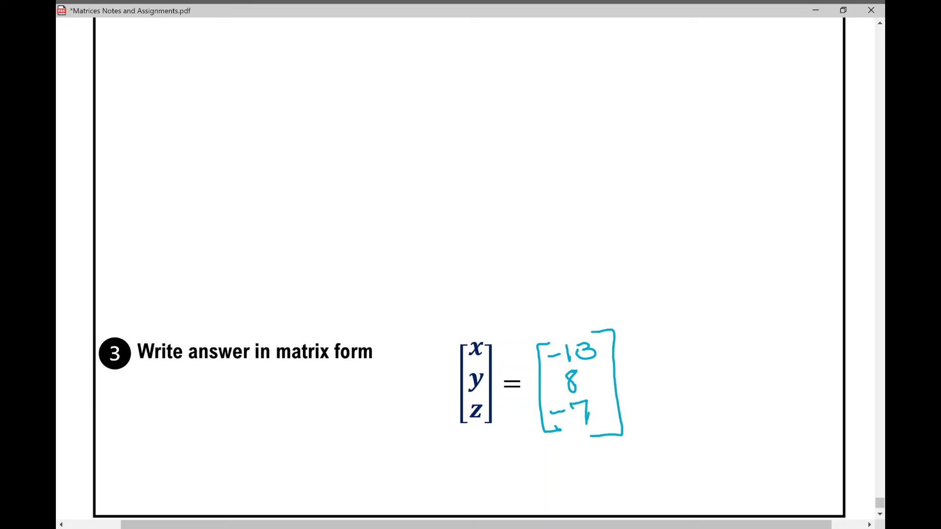